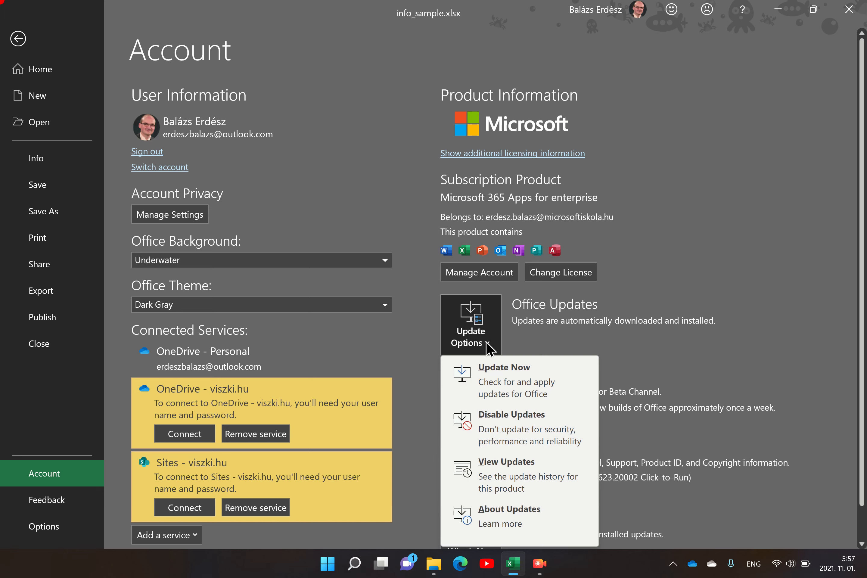
Return from the account page to the worksheet and define a new workbook-scoped name, toCelsius, in the Name Manager.
{"action": "key", "text": "Escape"}
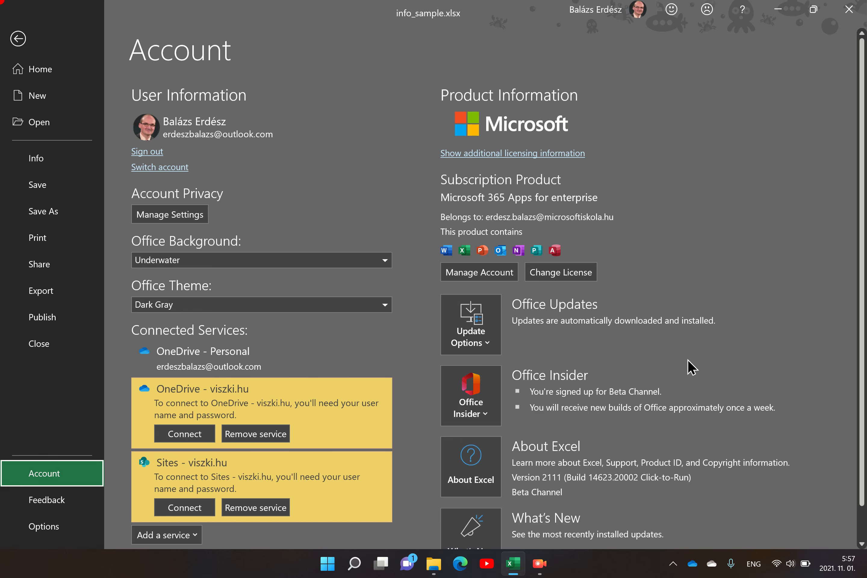
{"action": "left_click", "coordinate": [23, 49]}
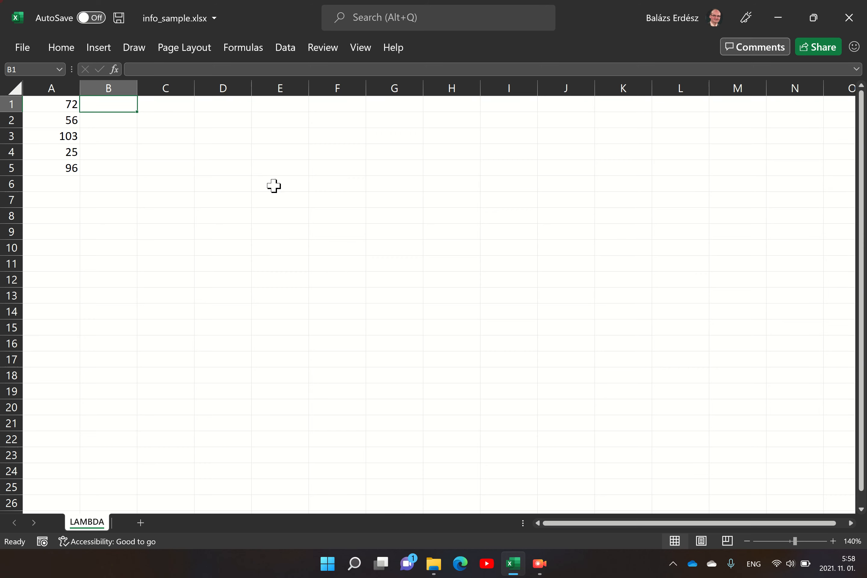
{"action": "left_click", "coordinate": [248, 56]}
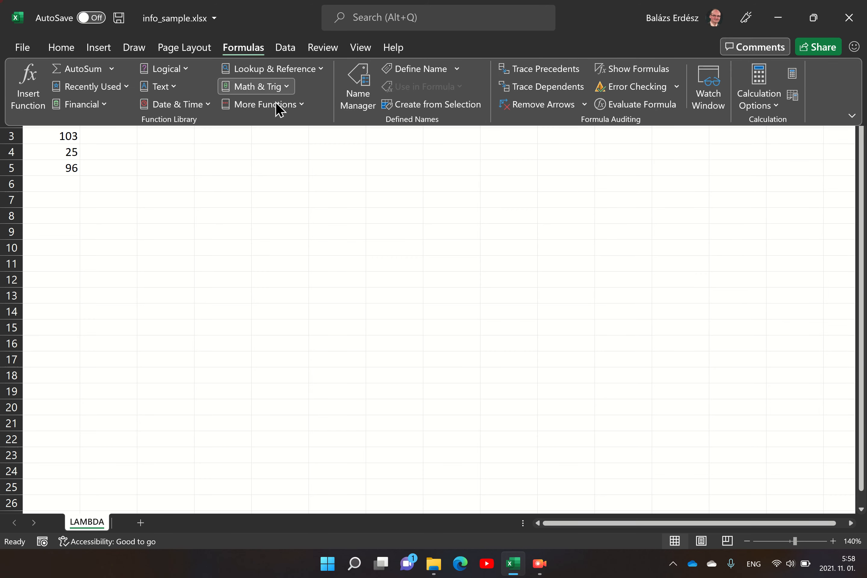
{"action": "left_click", "coordinate": [358, 107]}
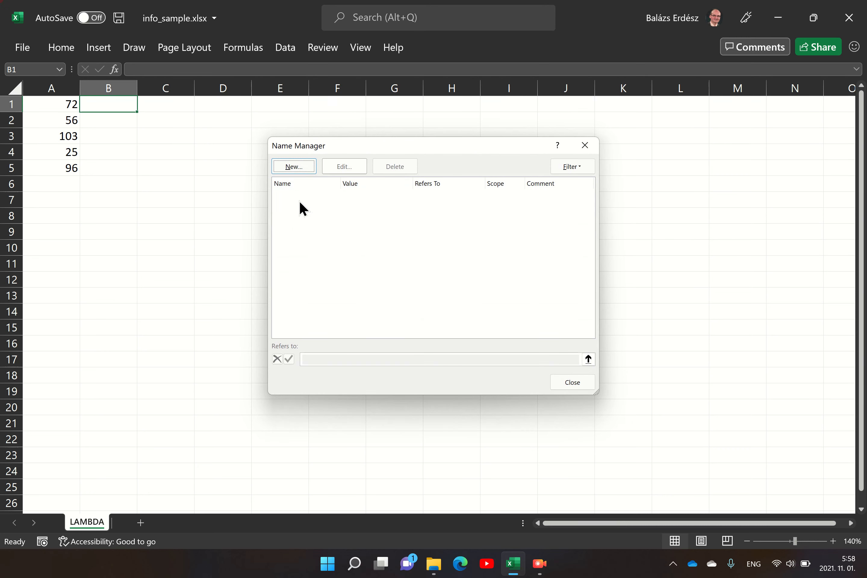
{"action": "left_click", "coordinate": [298, 167]}
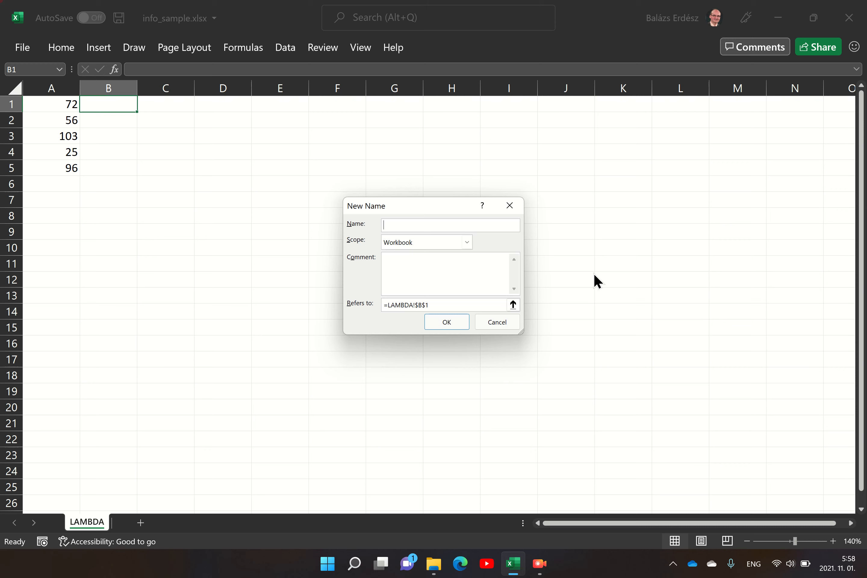
{"action": "type", "text": "toC"}
{"action": "type", "text": "elsius"}
{"action": "left_click", "coordinate": [451, 326]}
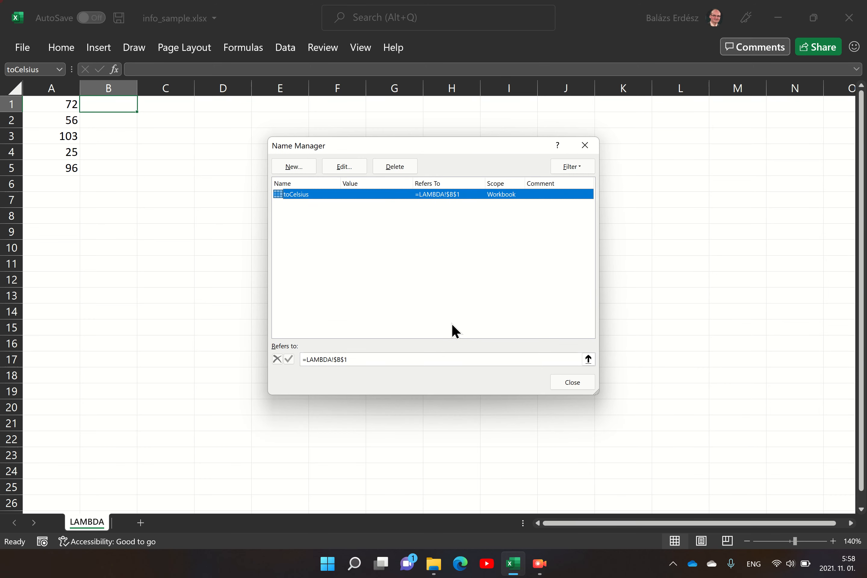
Replace the cell reference behind toCelsius with the opening of a LAMBDA function, =LAMBDA(.
{"action": "left_click", "coordinate": [413, 359]}
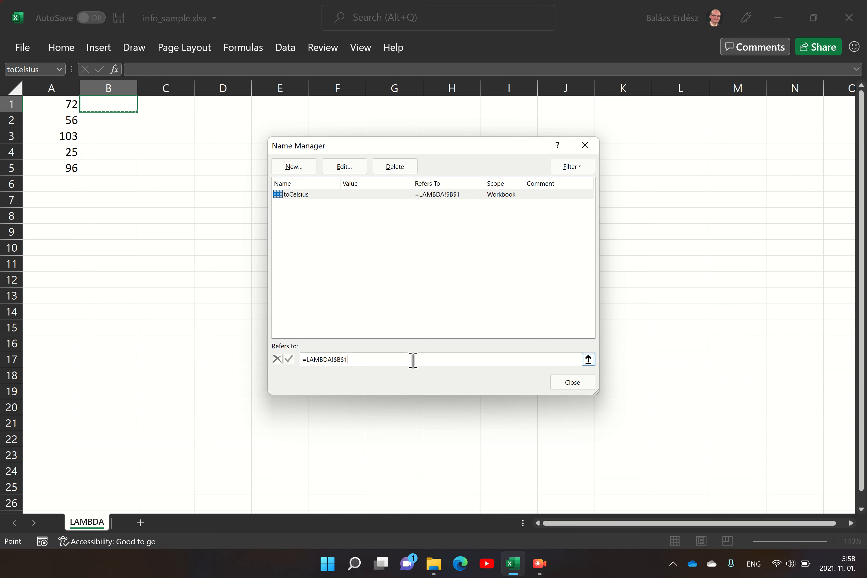
{"action": "key", "text": "super+plus"}
{"action": "key", "text": "super+plus"}
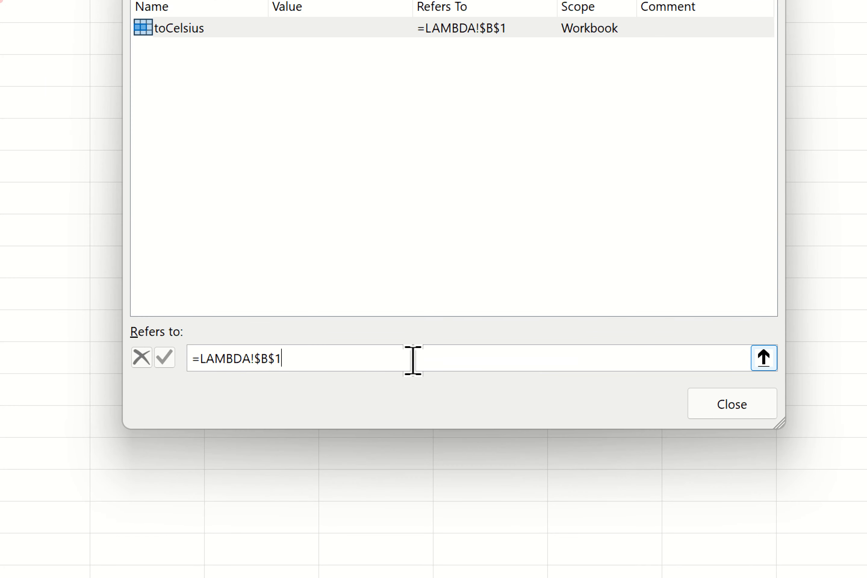
{"action": "key", "text": "BackSpace"}
{"action": "key", "text": "BackSpace"}
{"action": "key", "text": "BackSpace"}
{"action": "key", "text": "BackSpace"}
{"action": "key", "text": "BackSpace"}
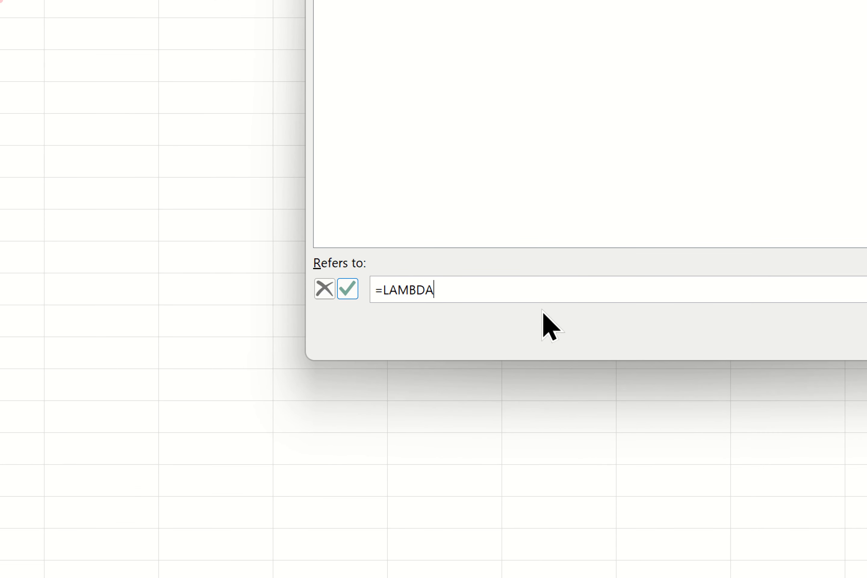
{"action": "type", "text": "*"}
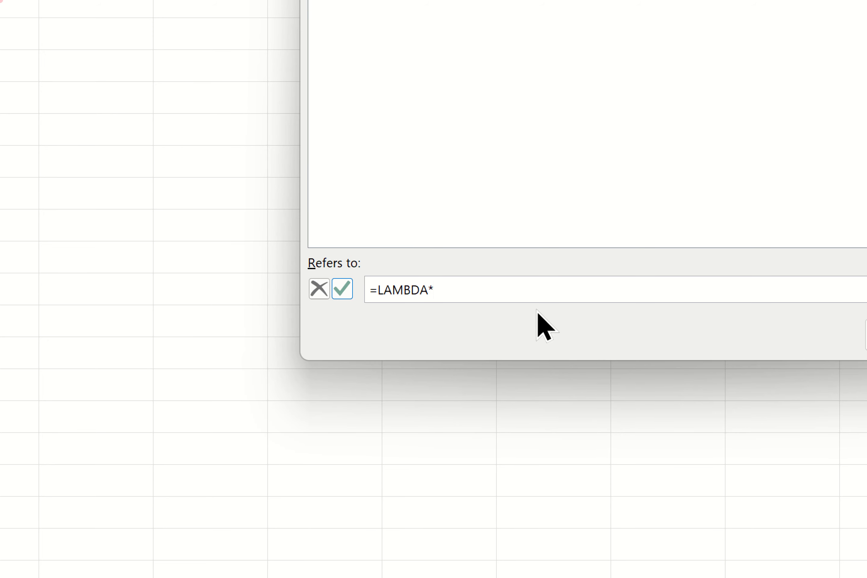
{"action": "key", "text": "BackSpace"}
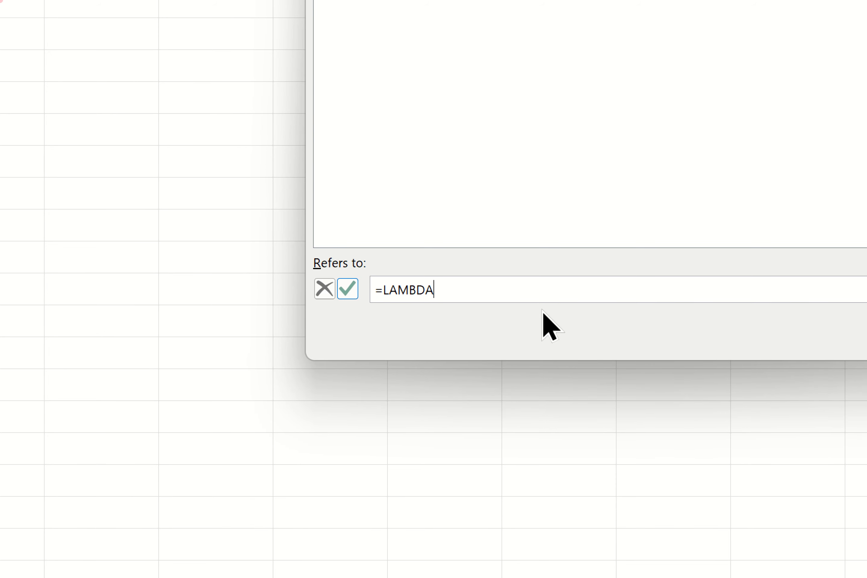
{"action": "type", "text": "*"}
{"action": "key", "text": "BackSpace"}
{"action": "type", "text": "("}
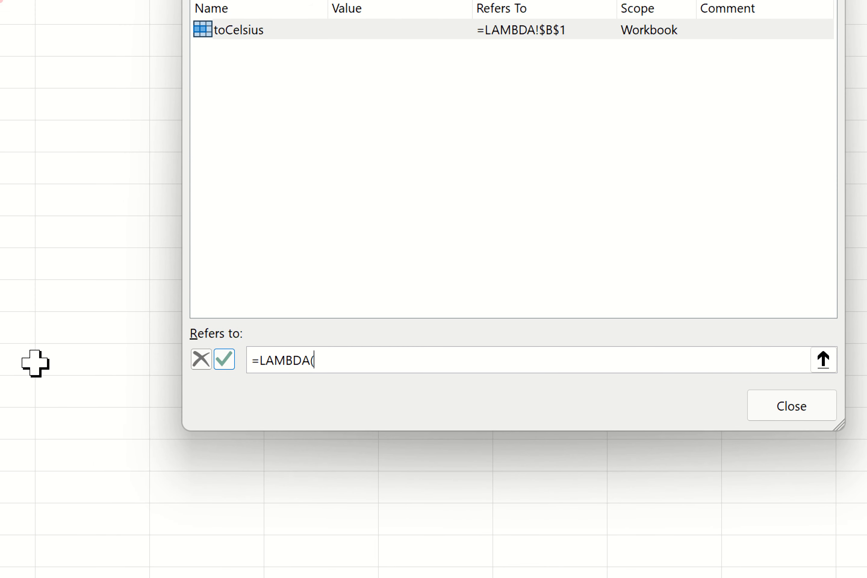
Complete the toCelsius definition as =LAMBDA(x;(x-32)*5/9), save the name reference and close the Name Manager and the Magnifier.
{"action": "type", "text": "x;"}
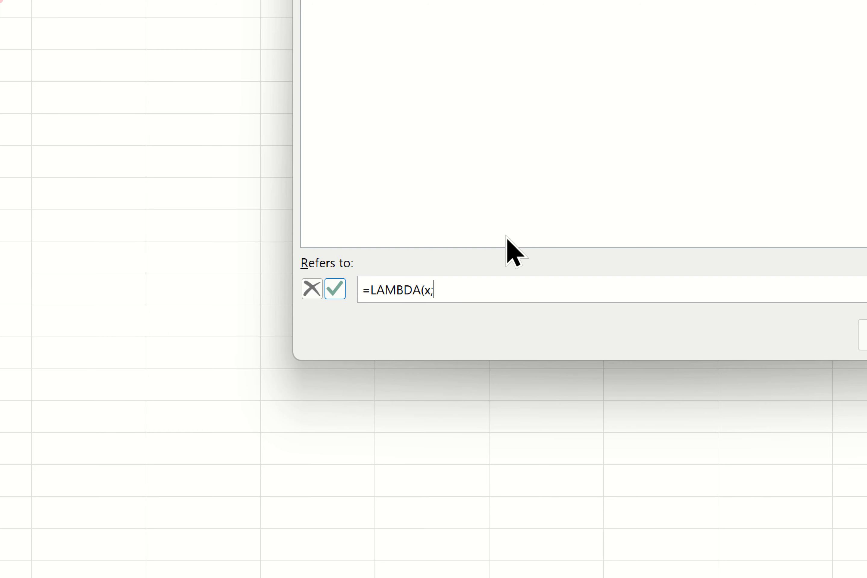
{"action": "type", "text": "(x-32"}
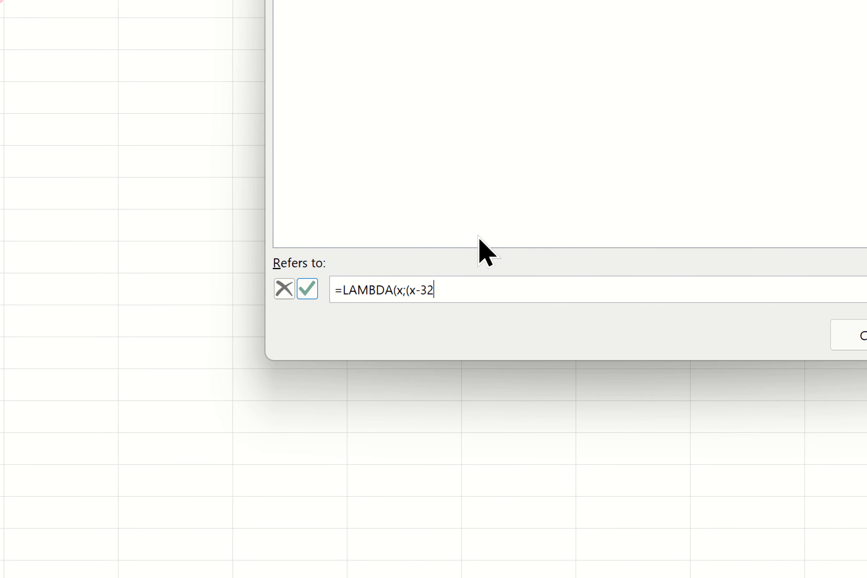
{"action": "type", "text": ")*5"}
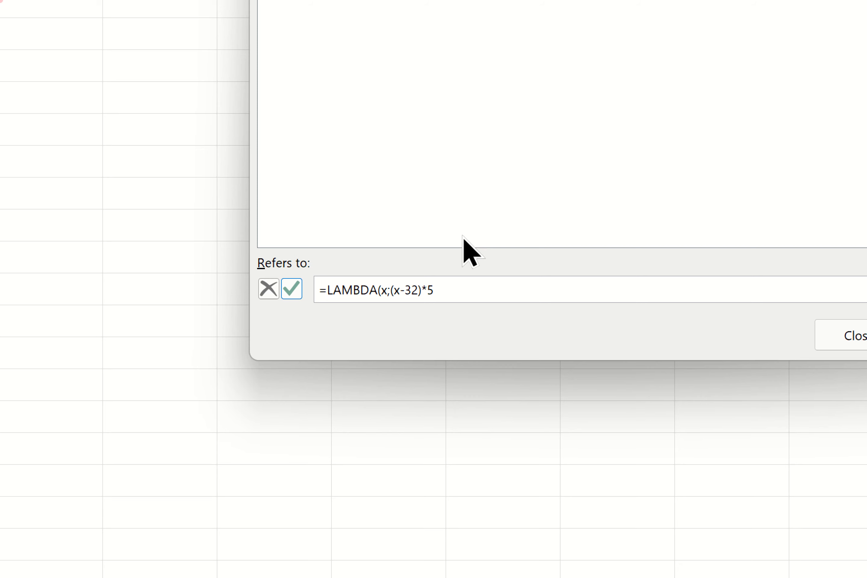
{"action": "type", "text": "/"}
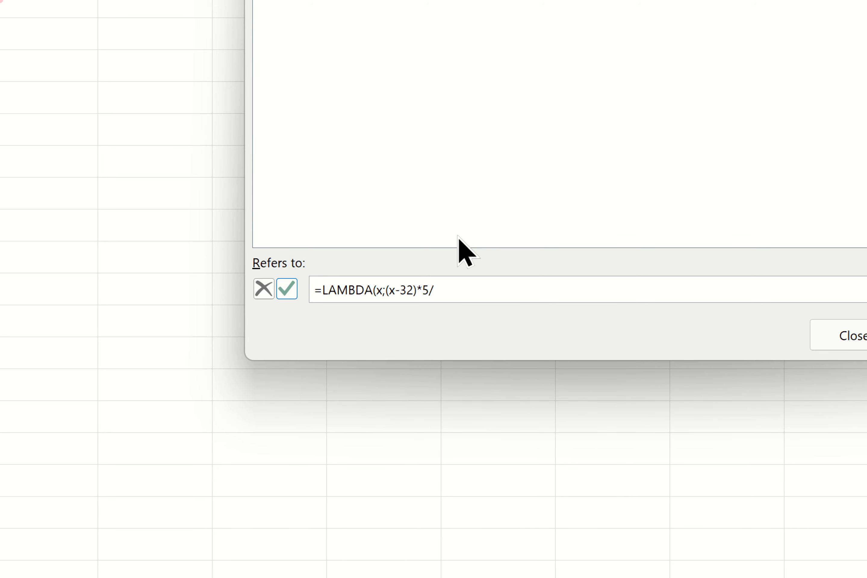
{"action": "type", "text": "9)"}
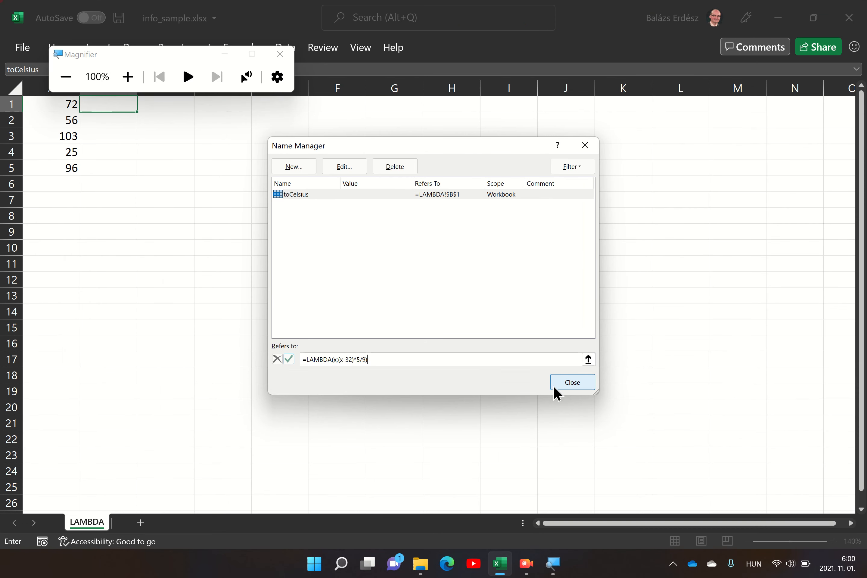
{"action": "left_click", "coordinate": [573, 387]}
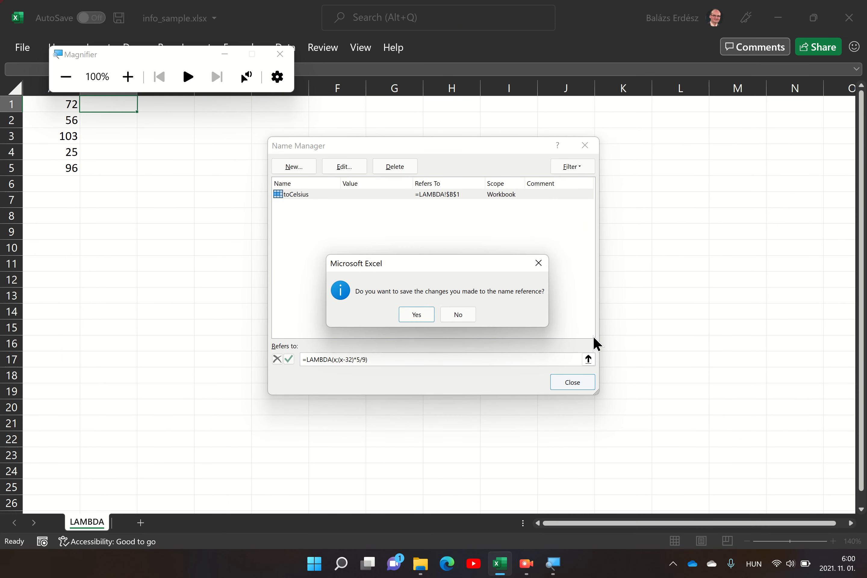
{"action": "left_click", "coordinate": [417, 314]}
{"action": "left_click", "coordinate": [279, 55]}
Enter =toCelsius(A1) in cell B1 and fill the formula down to B5.
{"action": "type", "text": "="}
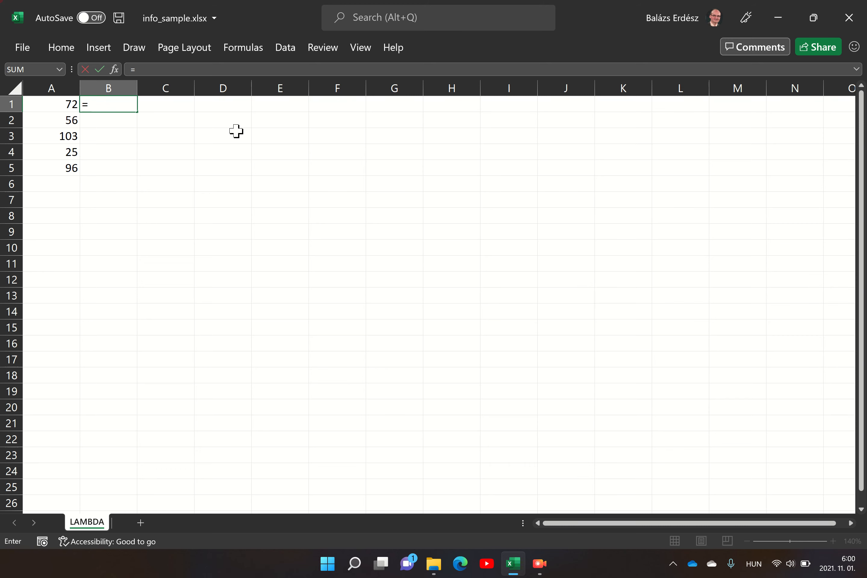
{"action": "type", "text": "to"}
{"action": "key", "text": "Tab"}
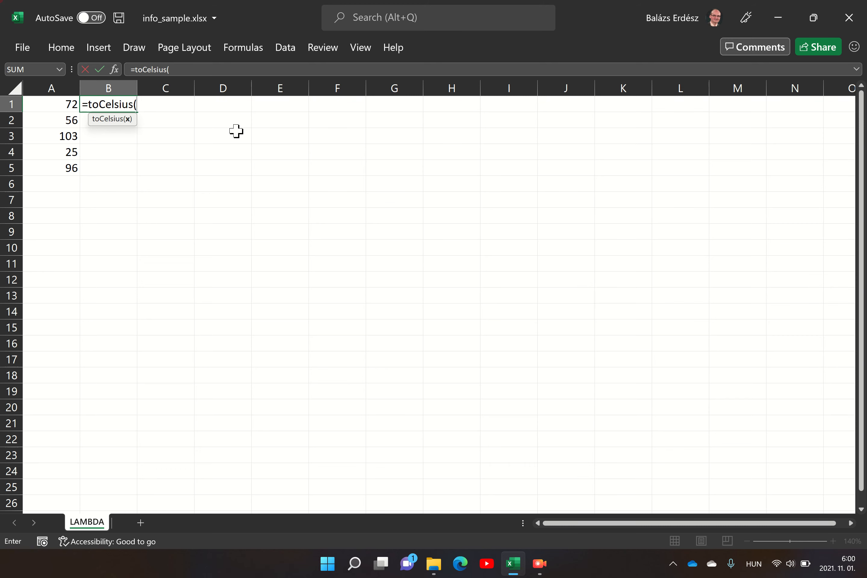
{"action": "left_click", "coordinate": [71, 108]}
{"action": "key", "text": "Return"}
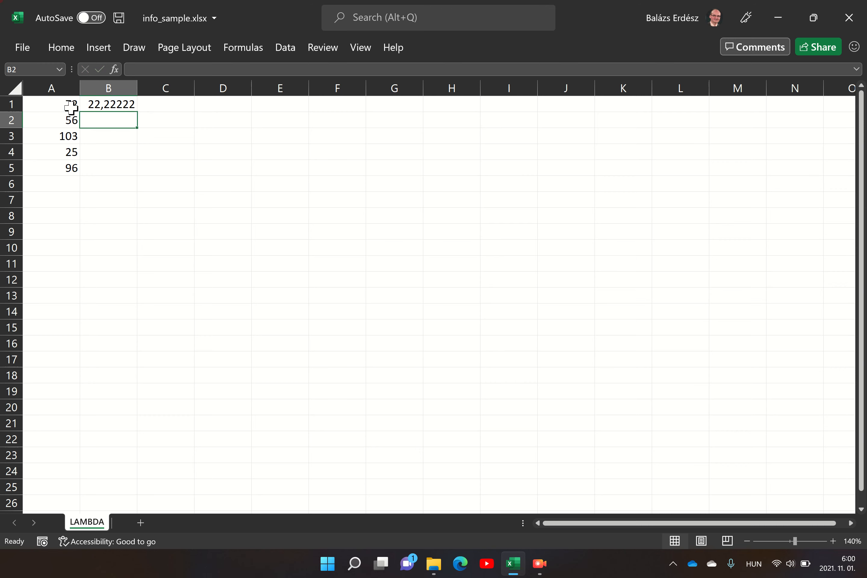
{"action": "left_click", "coordinate": [122, 105]}
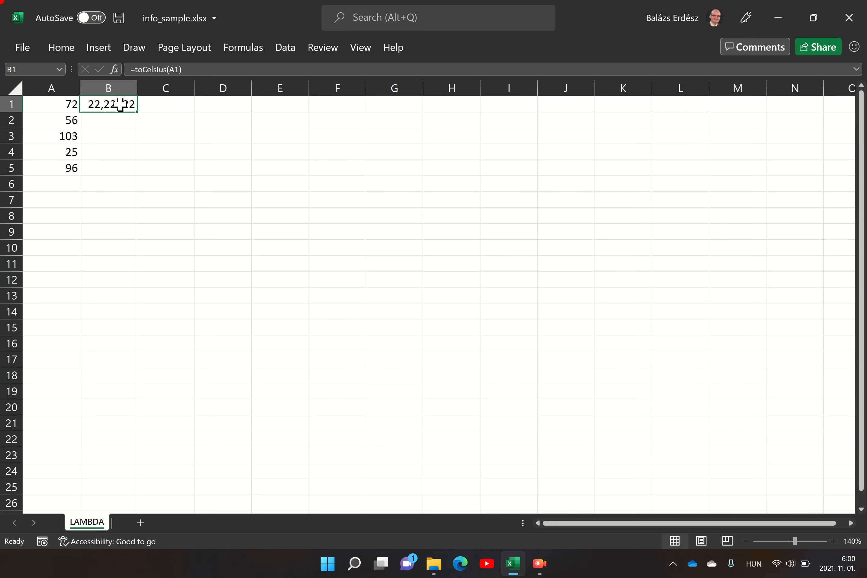
{"action": "double_click", "coordinate": [137, 109]}
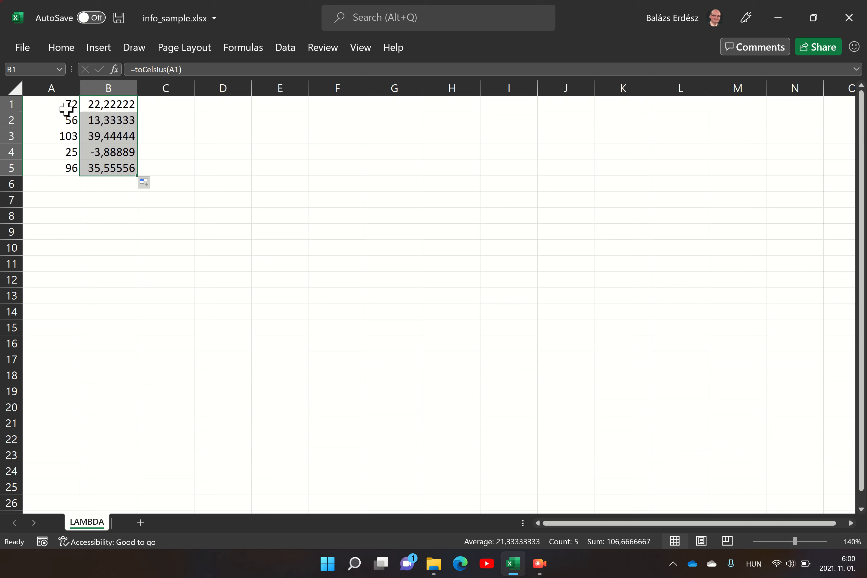
Select the converted temperatures in B1:B5.
{"action": "left_click", "coordinate": [53, 105]}
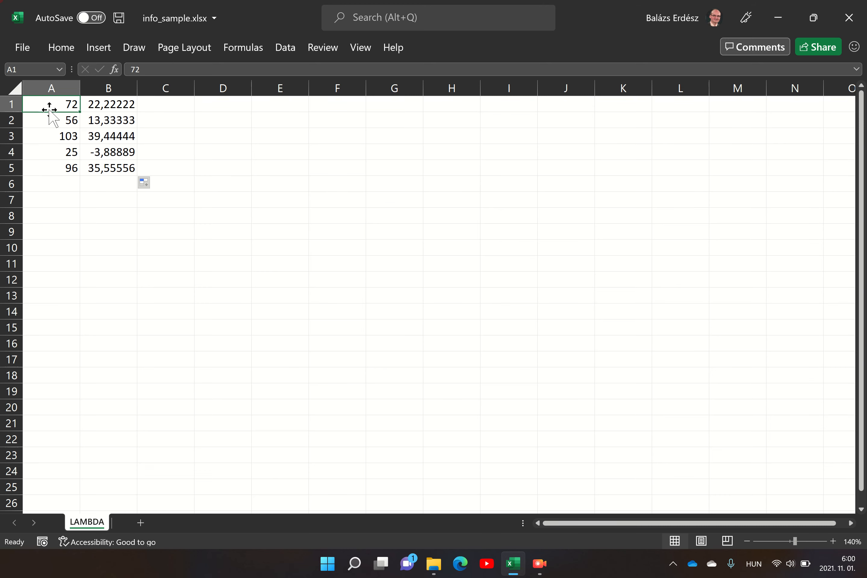
{"action": "left_click", "coordinate": [113, 108]}
{"action": "key", "text": "shift+Down"}
{"action": "key", "text": "shift+Down"}
{"action": "key", "text": "shift+Down"}
{"action": "key", "text": "shift+Down"}
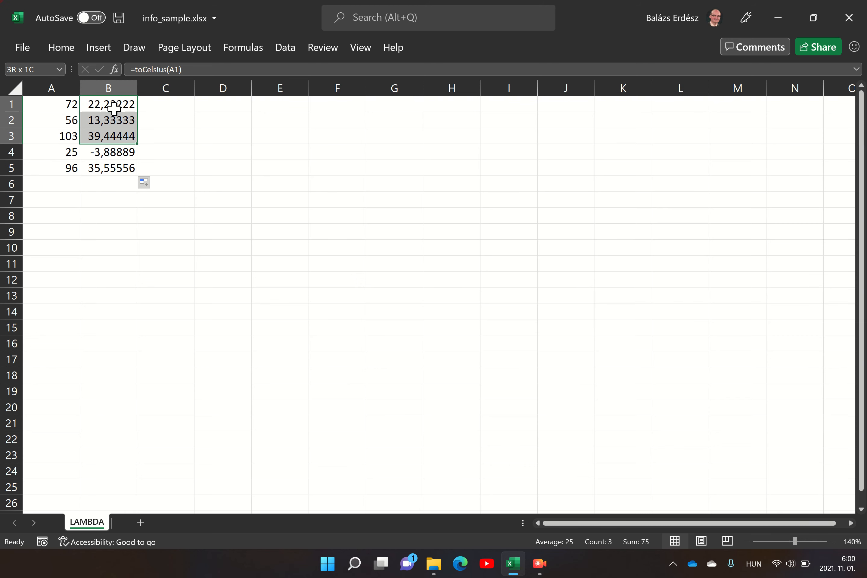